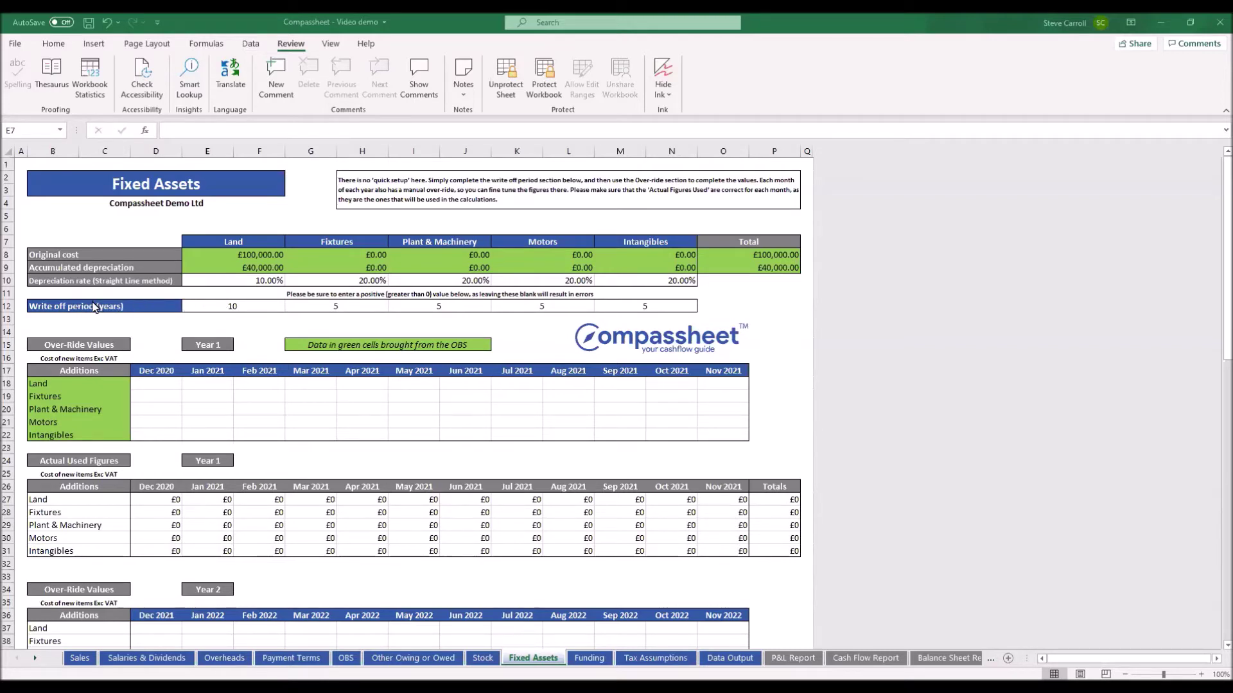
Set the write-off period for Land to 20 years on the Fixed Assets sheet
click(214, 307)
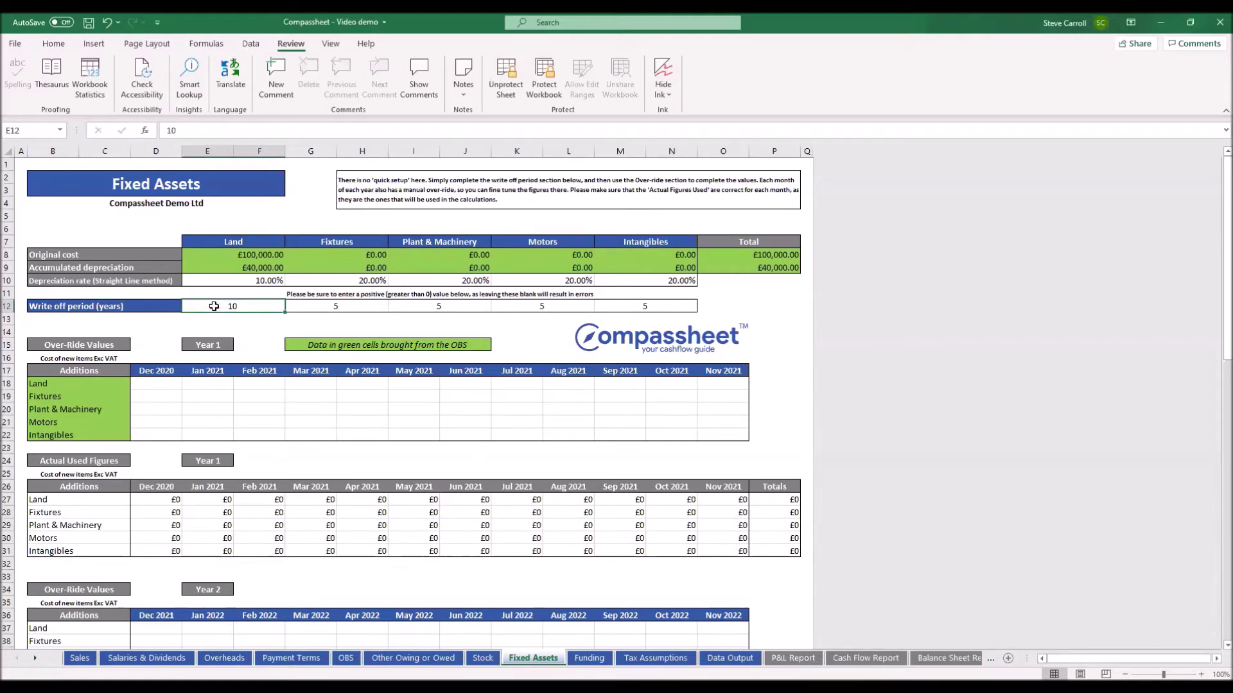
click(229, 268)
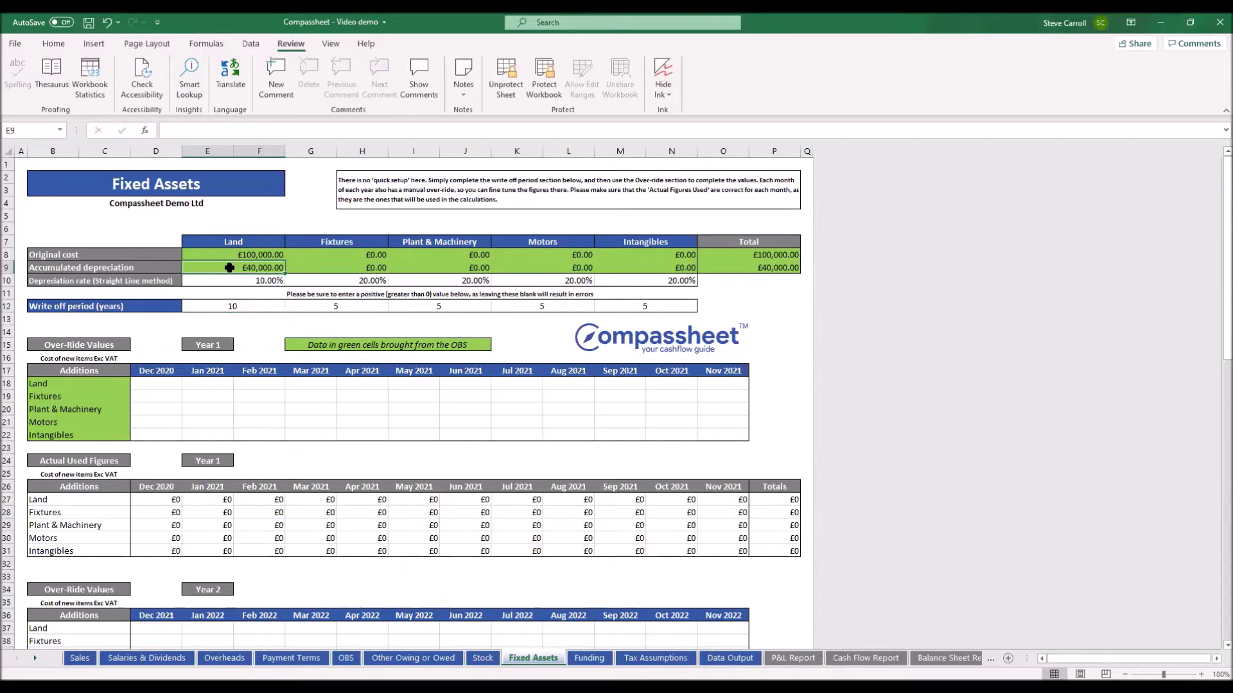
click(223, 306)
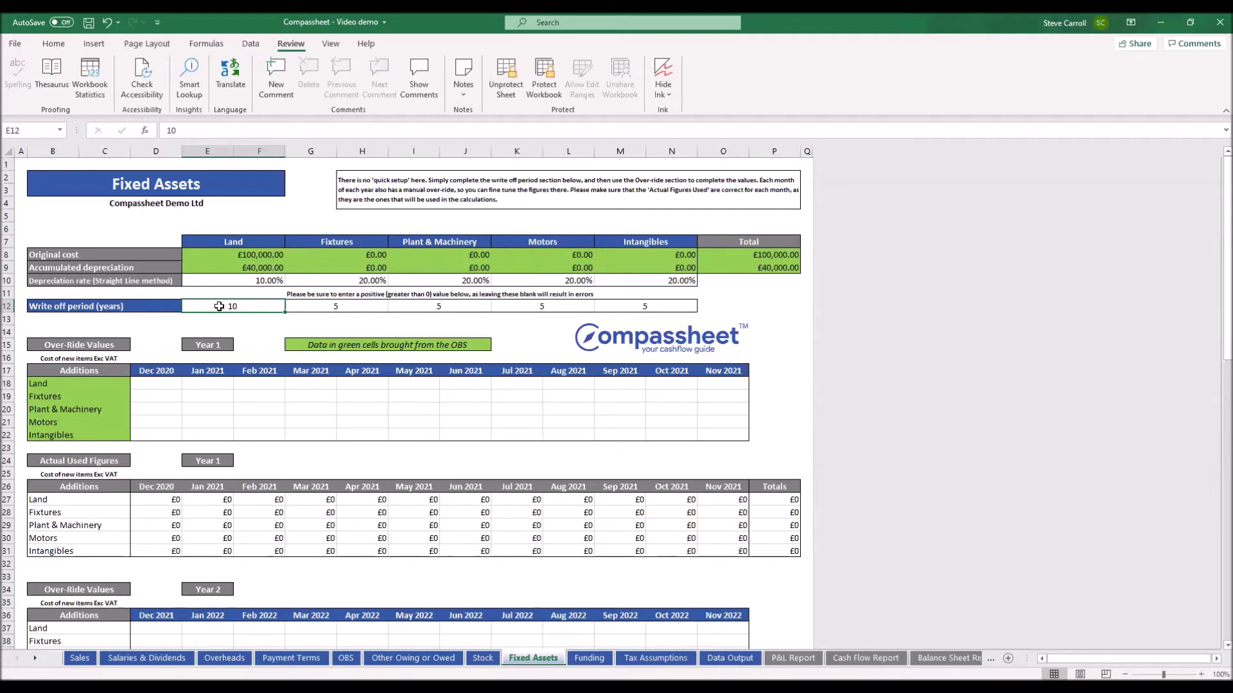
text(20)
key(Return)
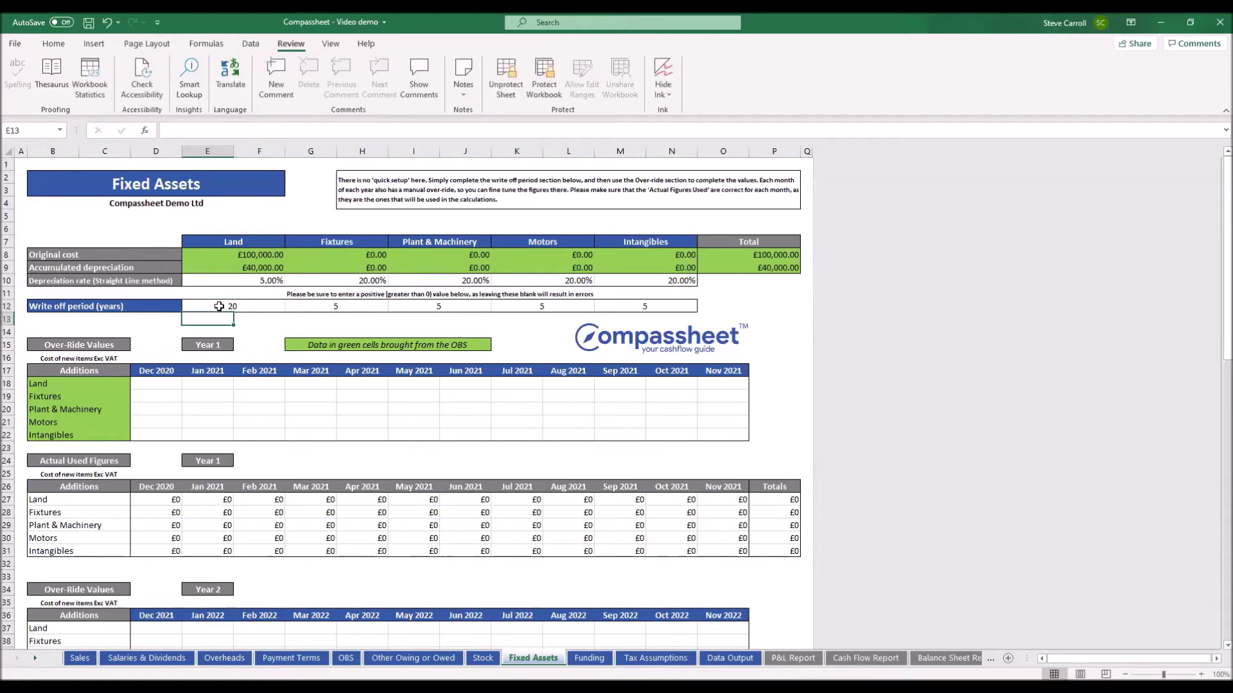
click(219, 307)
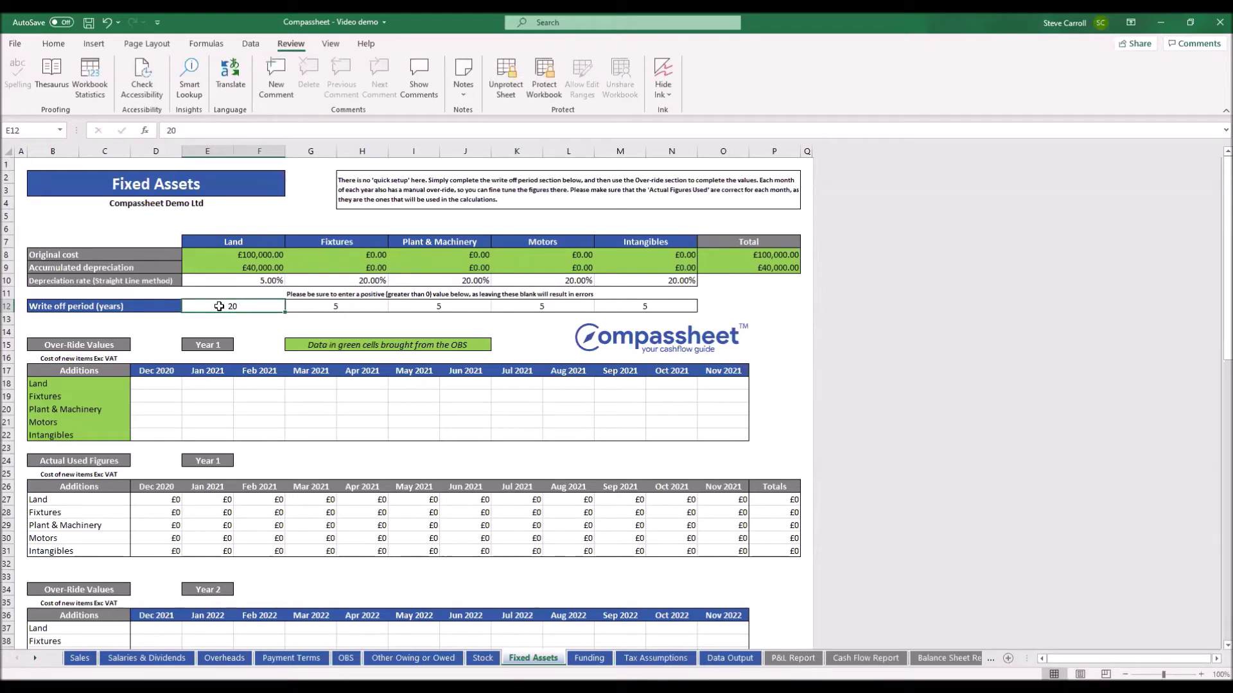
click(227, 282)
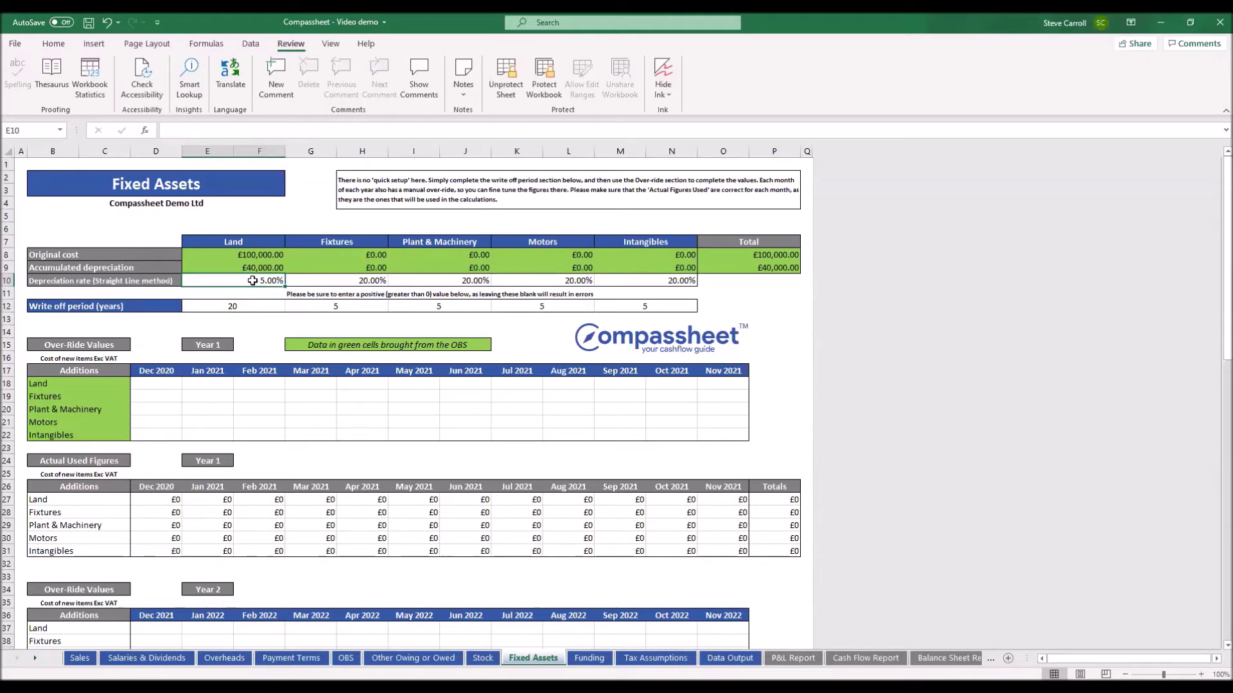
click(238, 304)
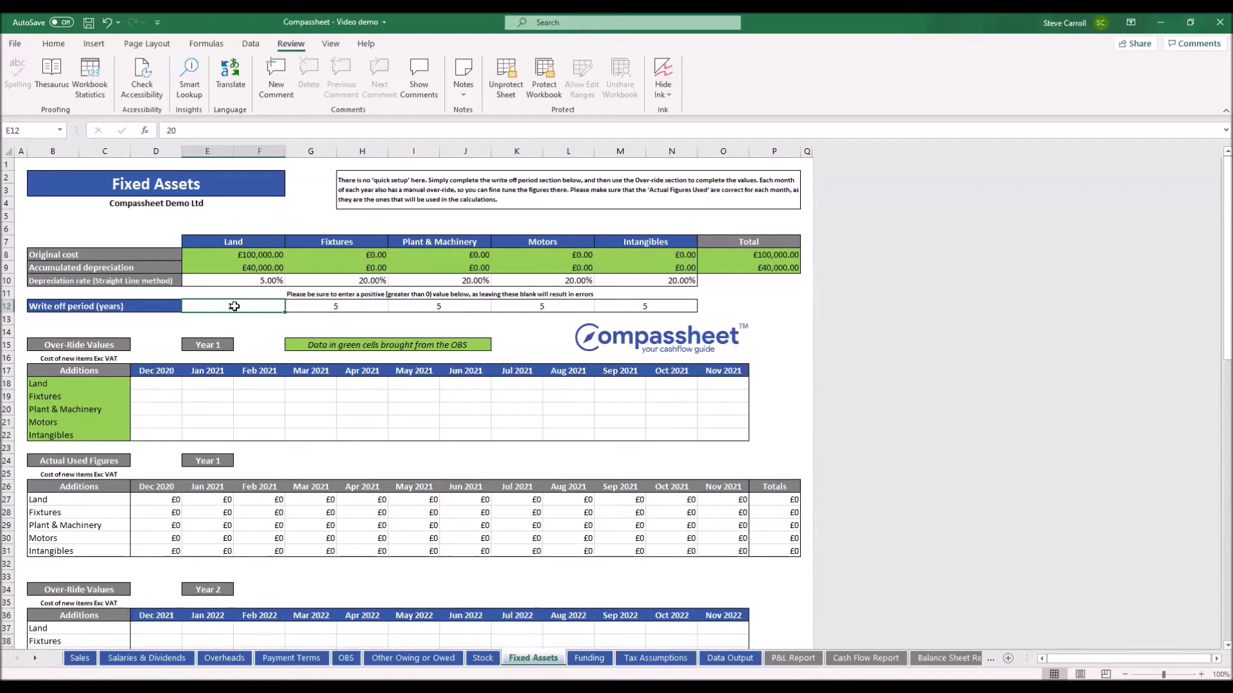
click(639, 305)
click(224, 306)
drag(224, 307, 632, 306)
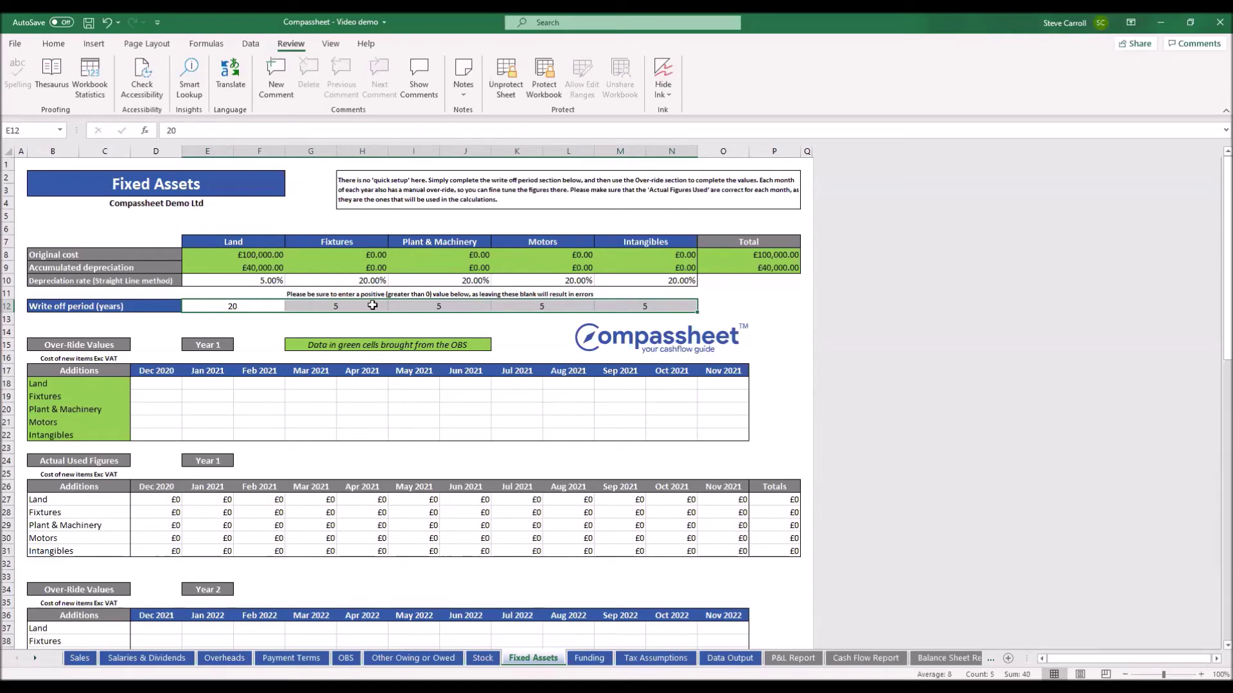
Enter a Plant & Machinery addition of 25000 for Mar 2021 in the Year 1 over-ride values
click(169, 407)
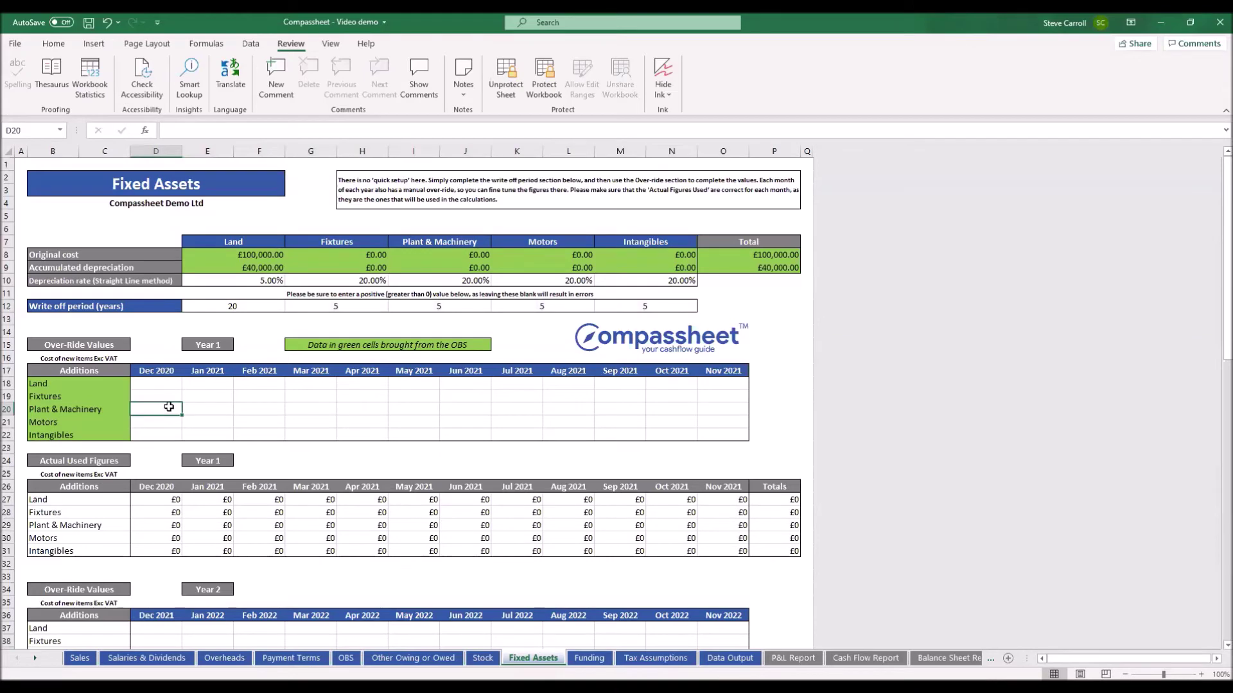
click(312, 411)
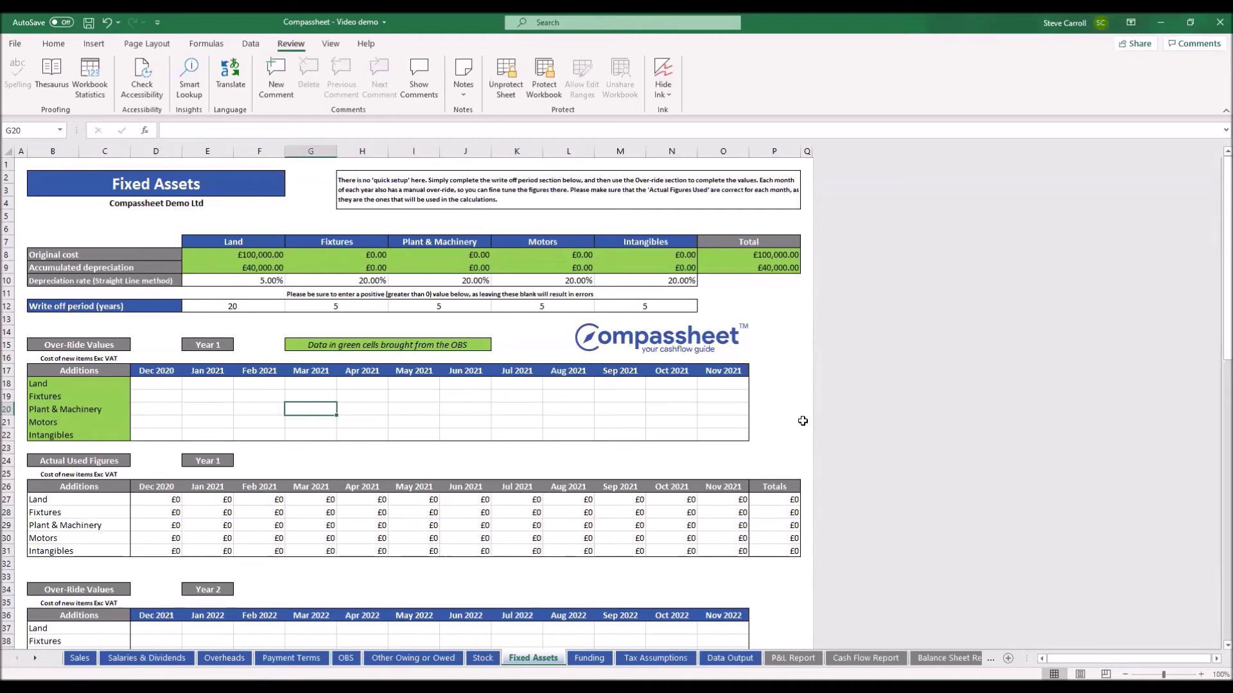
text(25000)
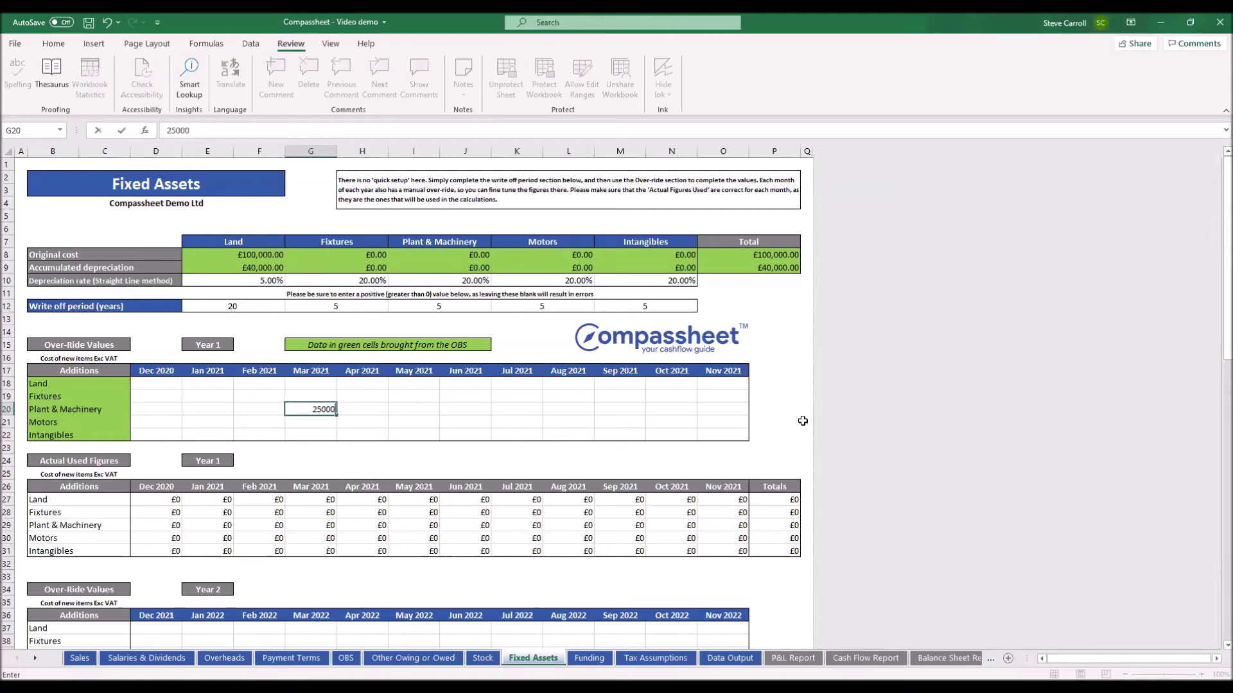
key(Return)
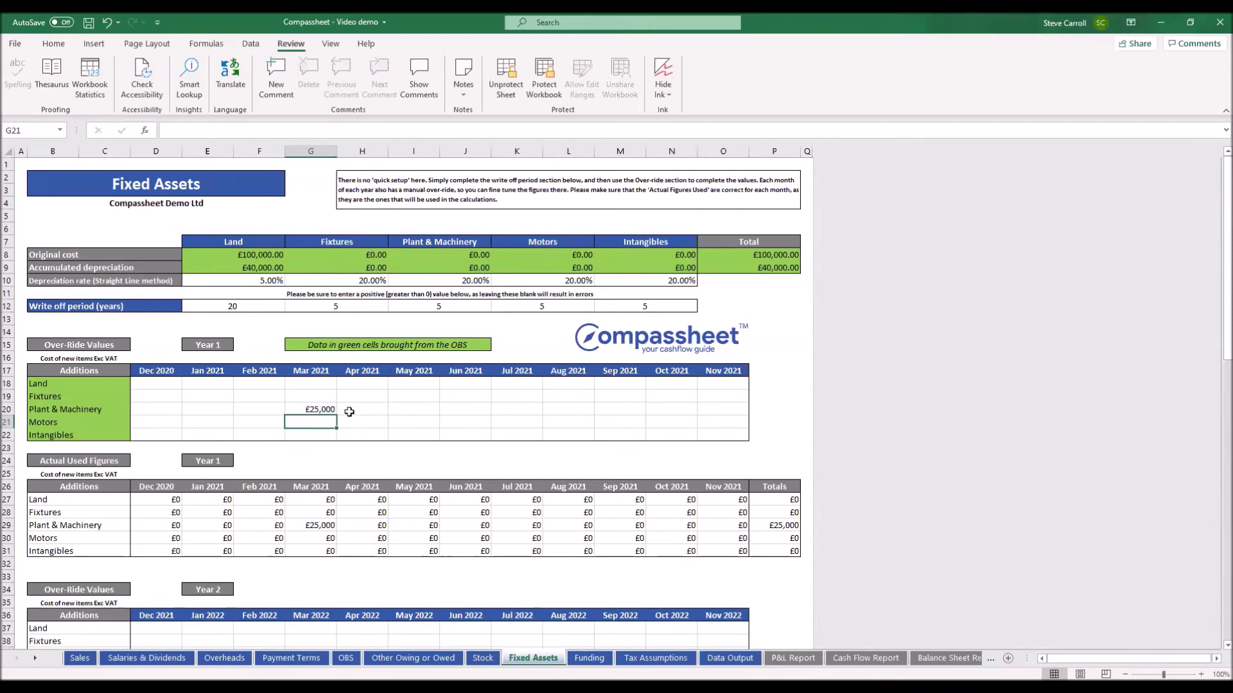
click(308, 411)
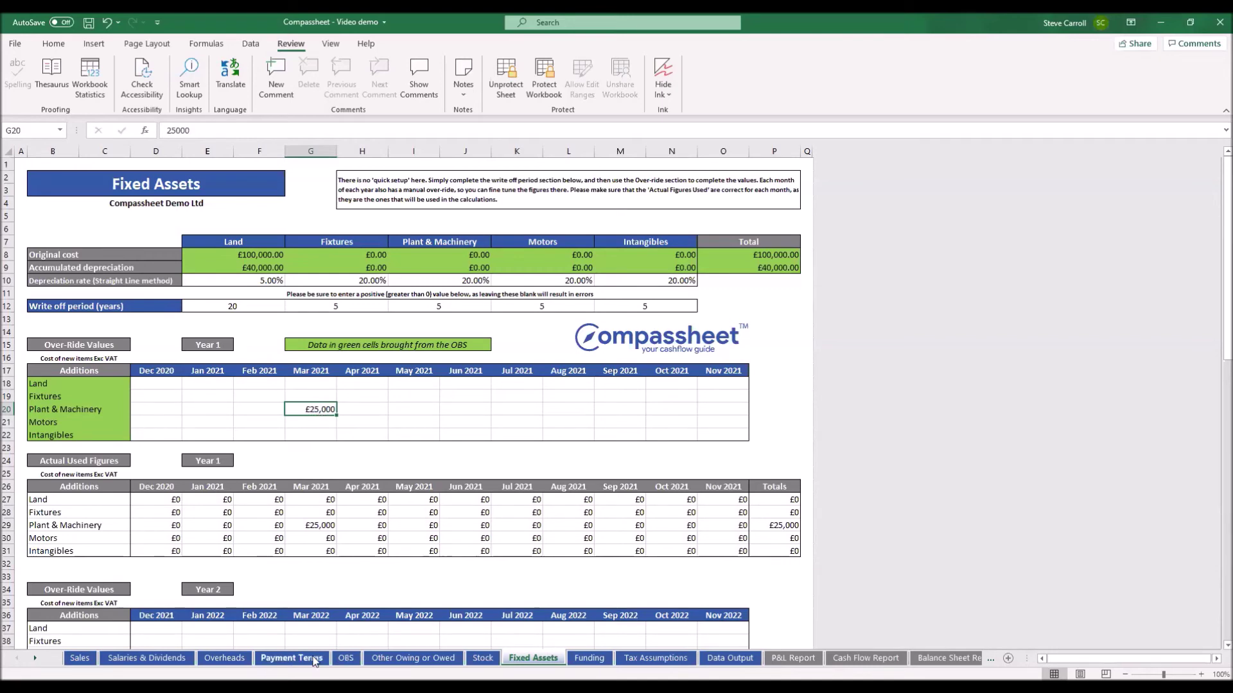
Set the default days to pay Fixed Asset suppliers to 0 on the Payment Terms sheet
click(292, 658)
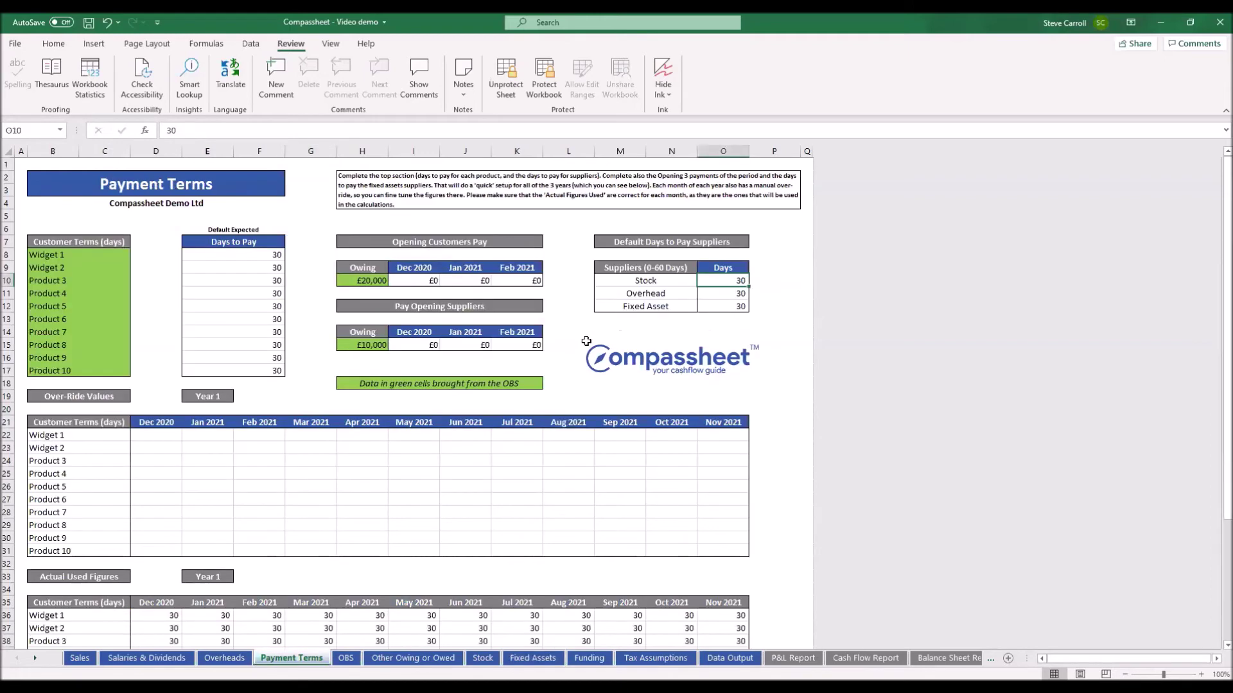
click(715, 305)
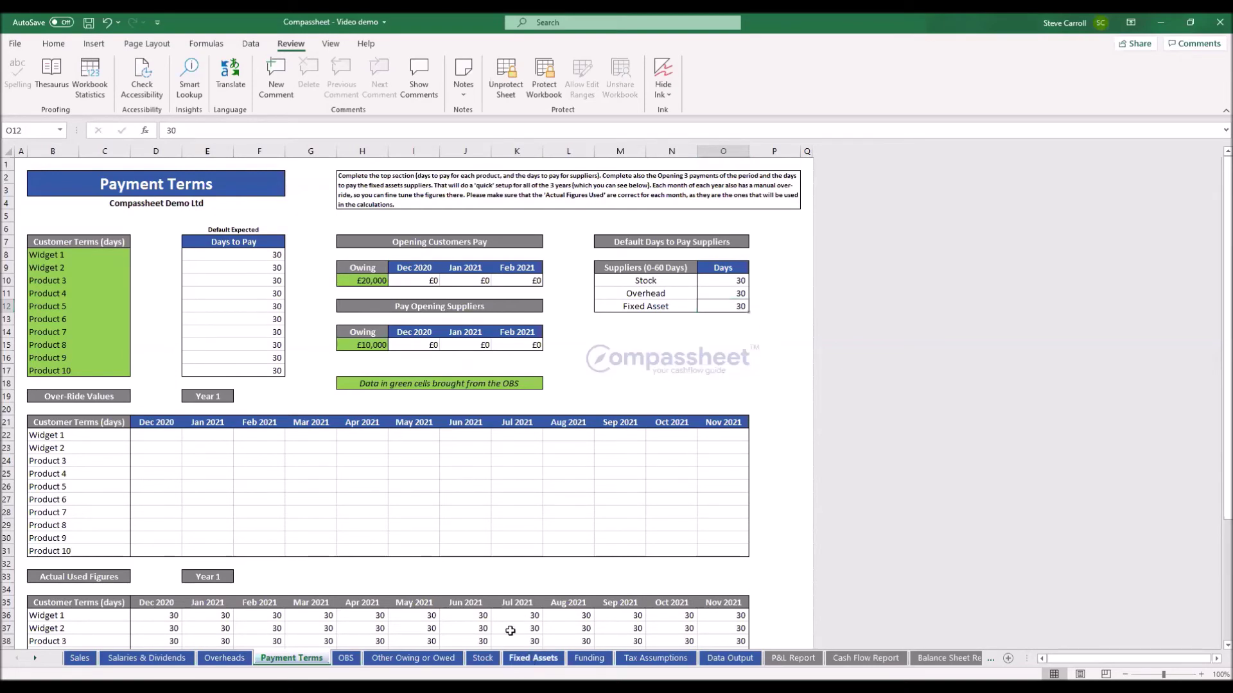
click(525, 652)
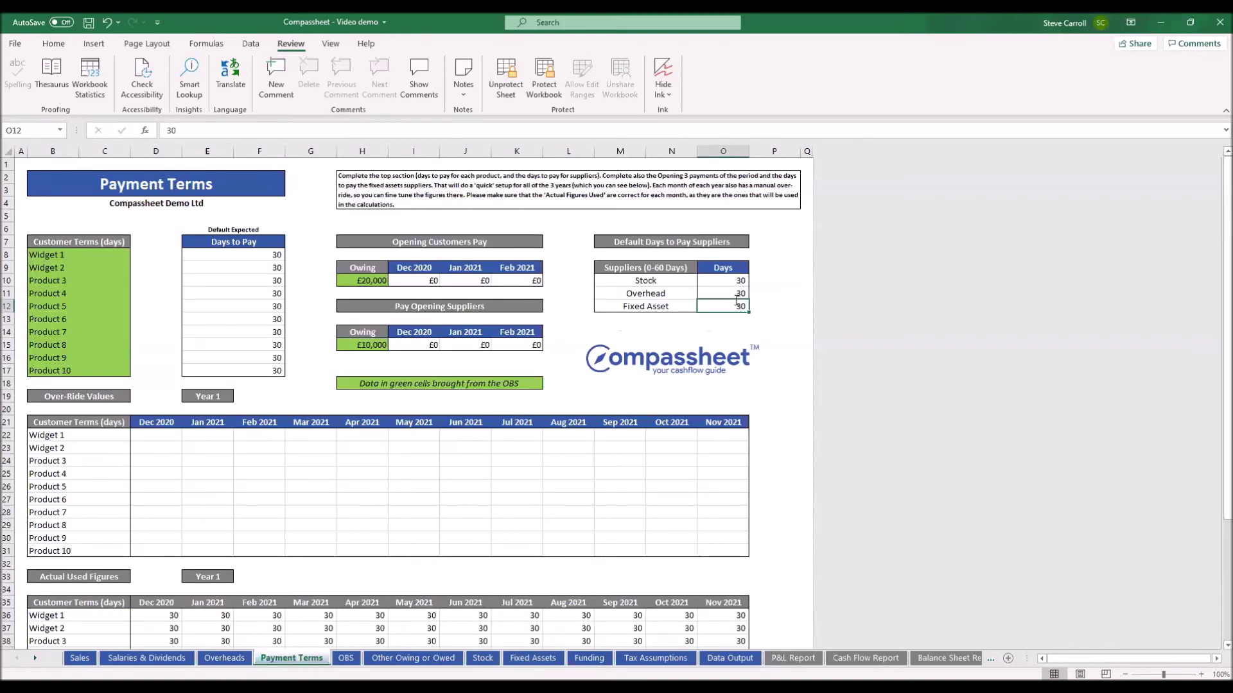
text(0)
key(Up)
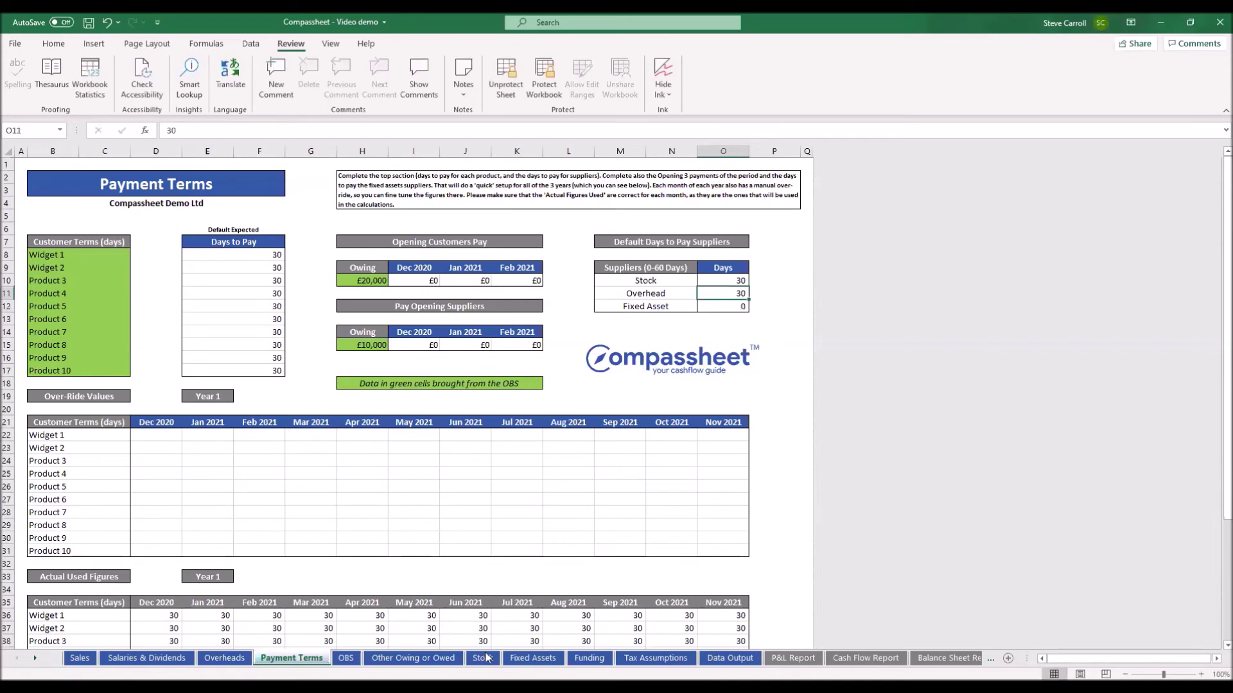
Return to the Fixed Assets sheet and examine the over-ride and actual used additions for Years 1 to 3
click(521, 660)
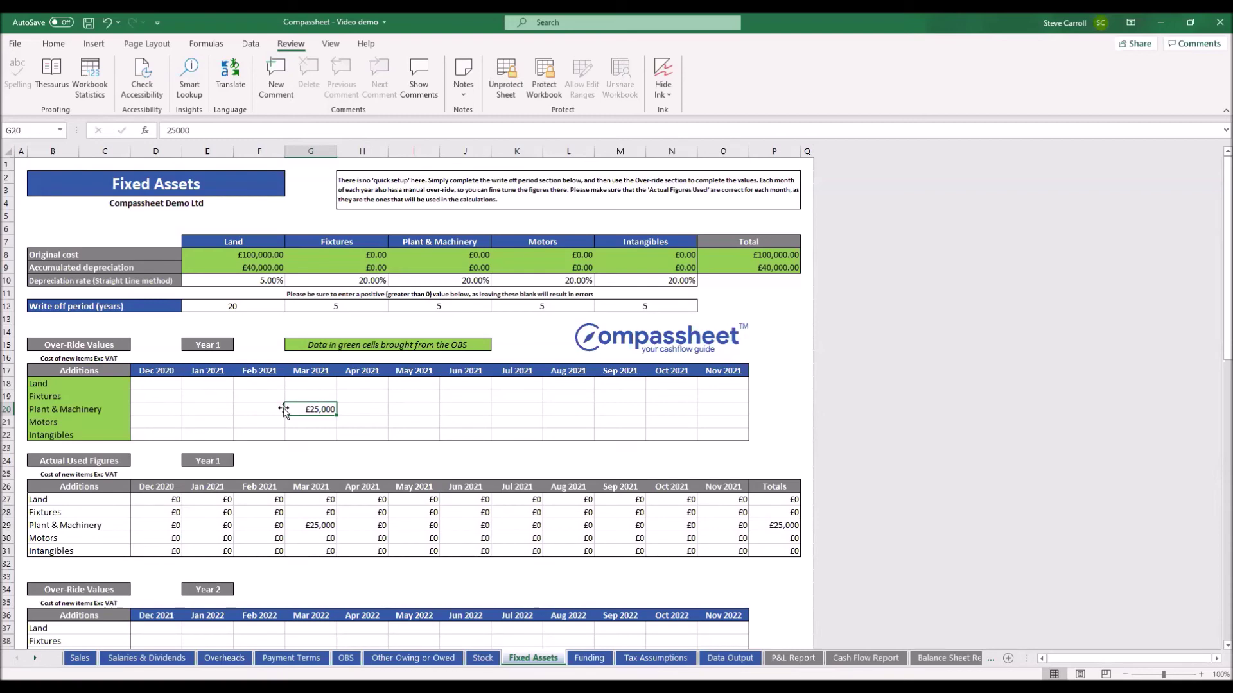
scroll(292, 408, down, 5)
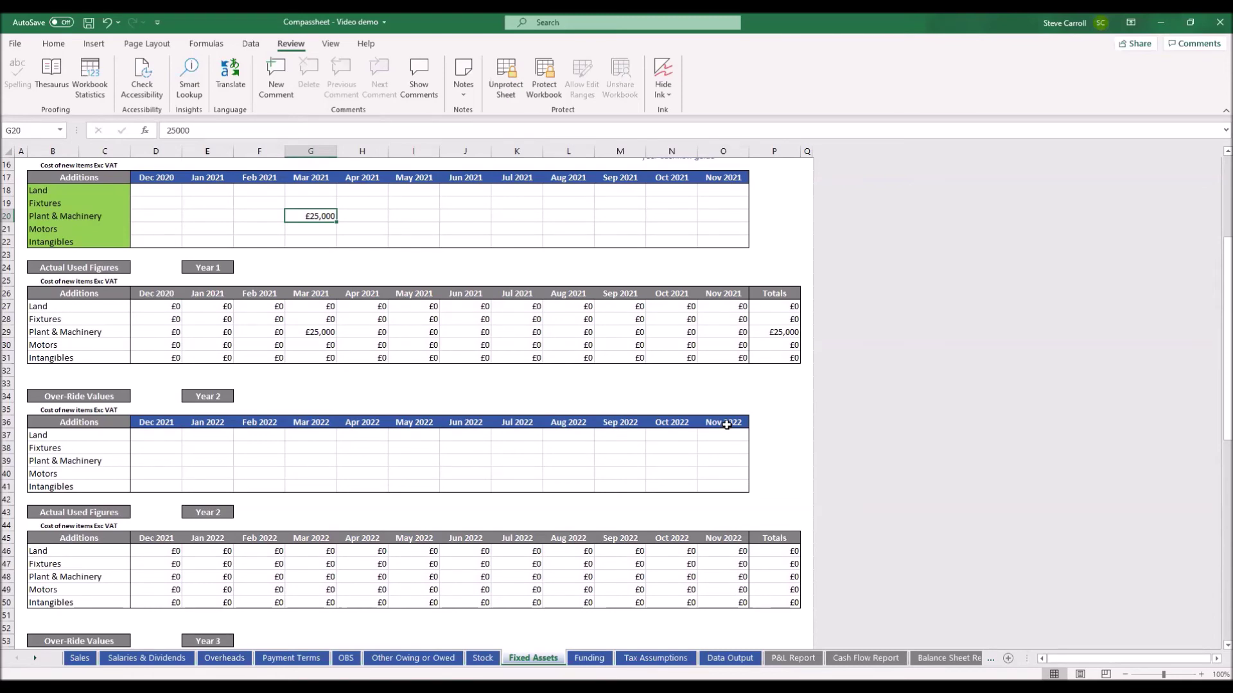
scroll(726, 424, down, 7)
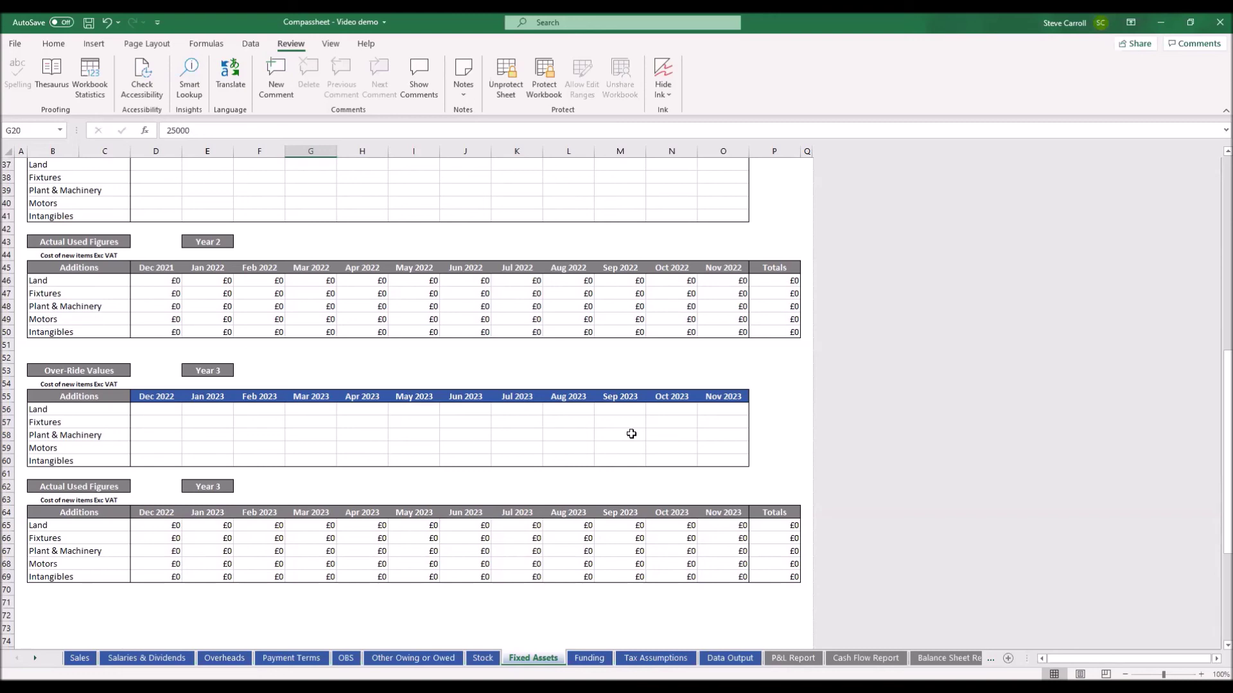
scroll(631, 434, up, 7)
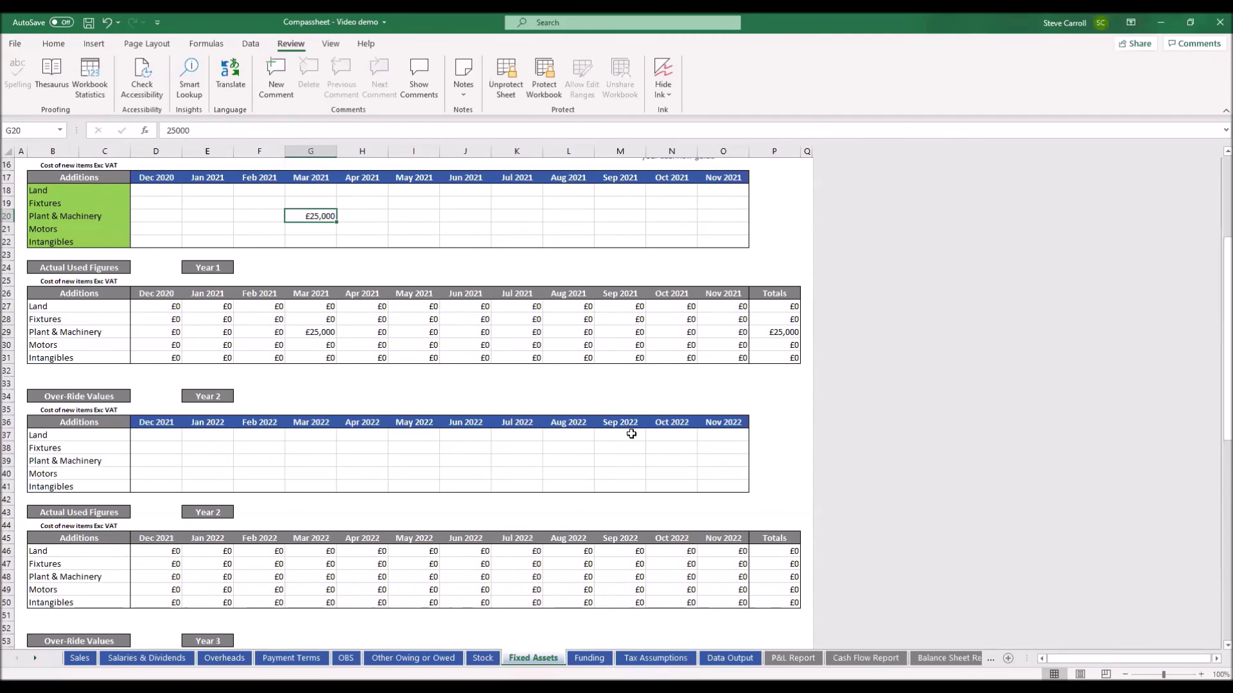
scroll(631, 434, up, 2)
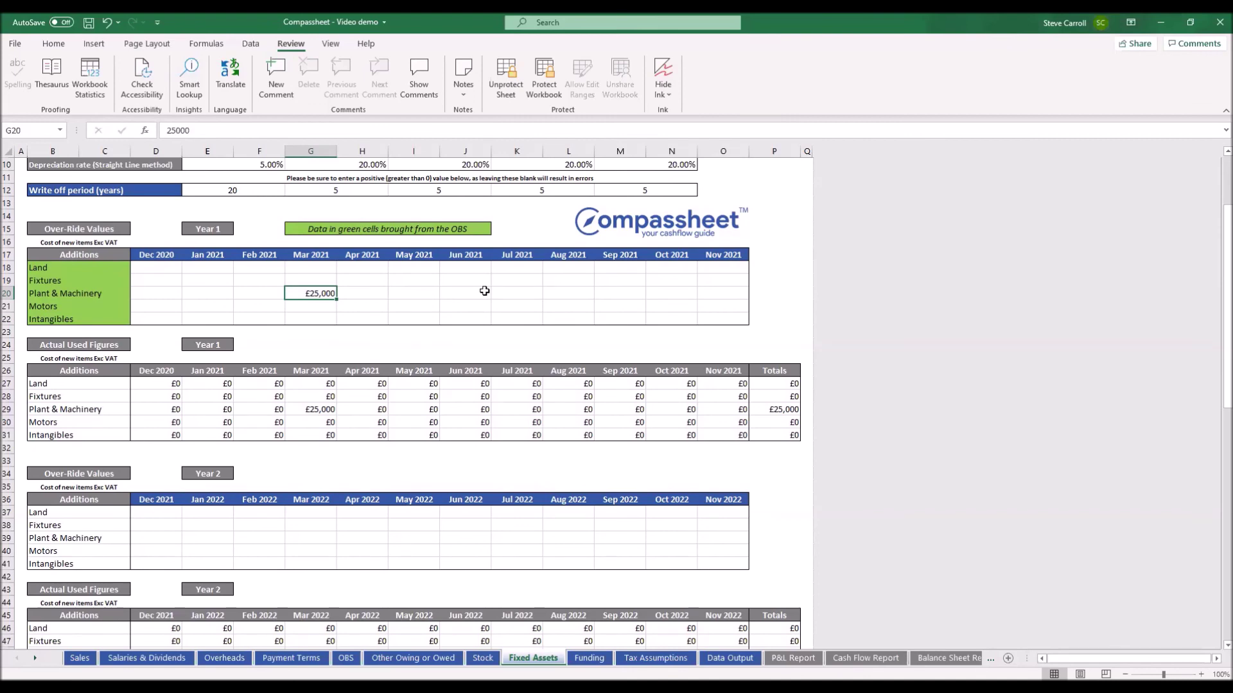
scroll(484, 291, up, 1)
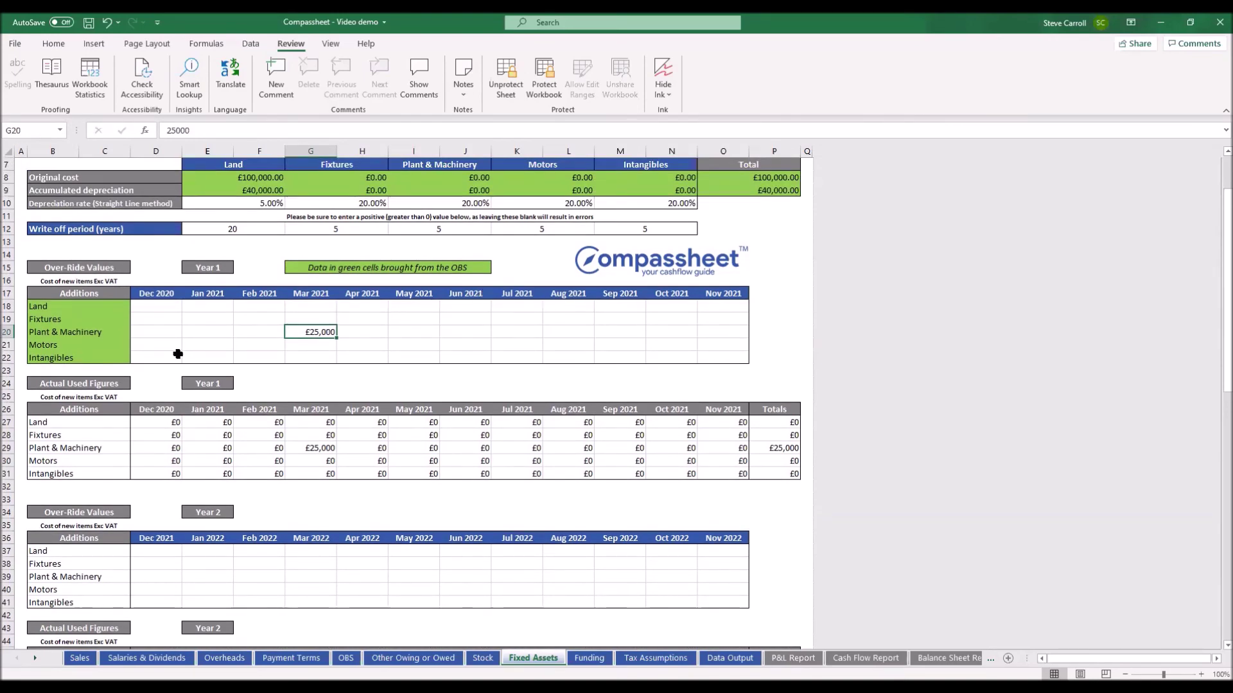
click(371, 332)
click(301, 333)
scroll(386, 344, up, 2)
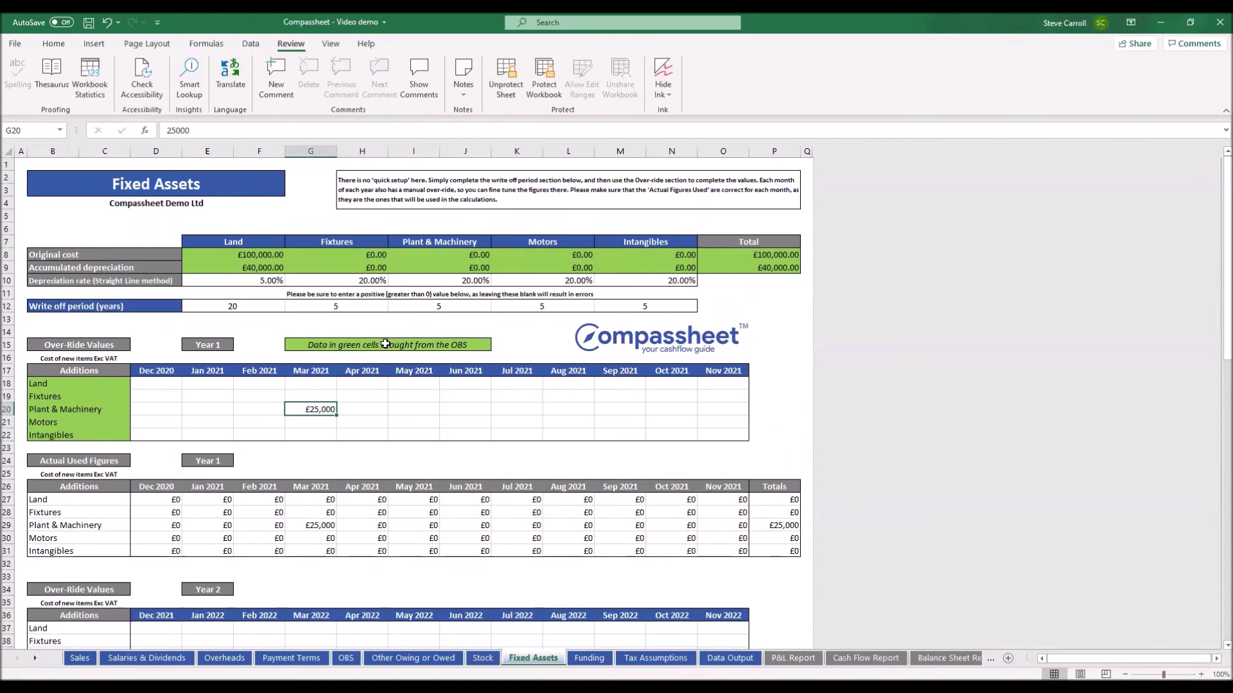